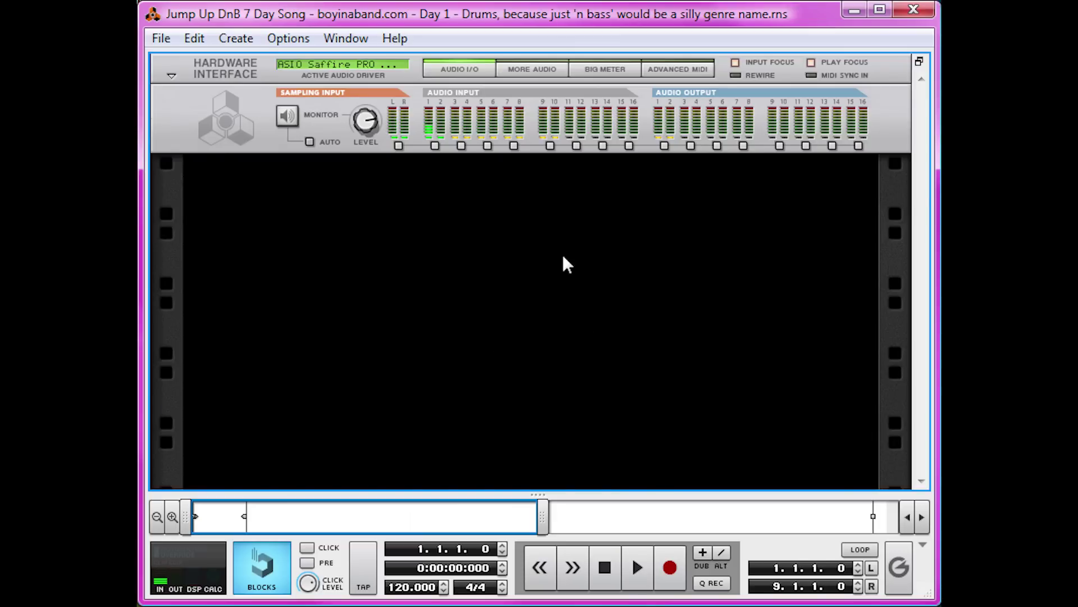
- Set the song tempo to 175 BPM
double_click(404, 587)
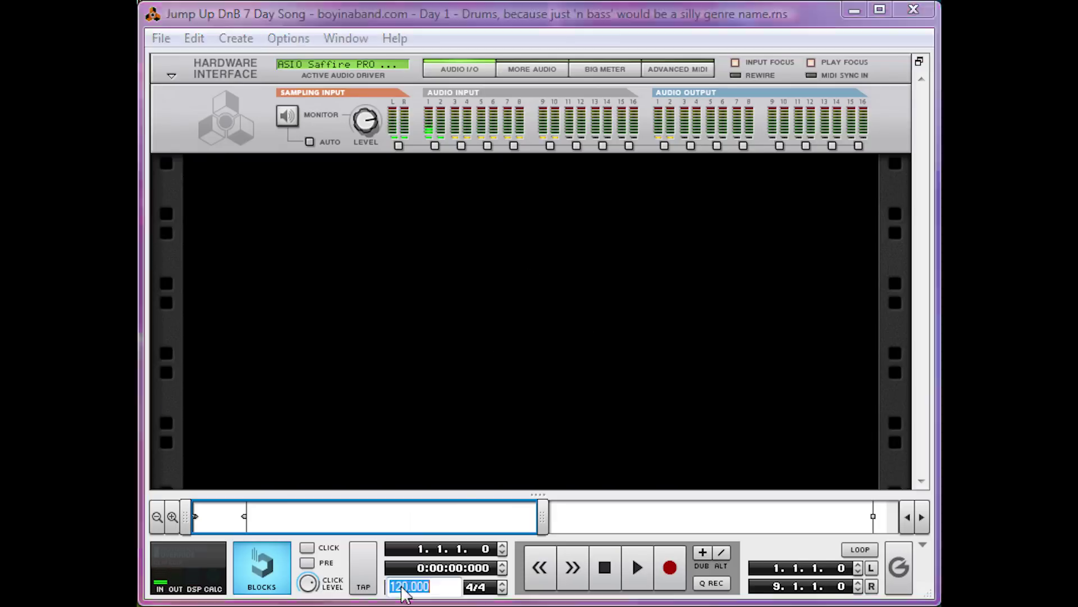
text(175)
key(Return)
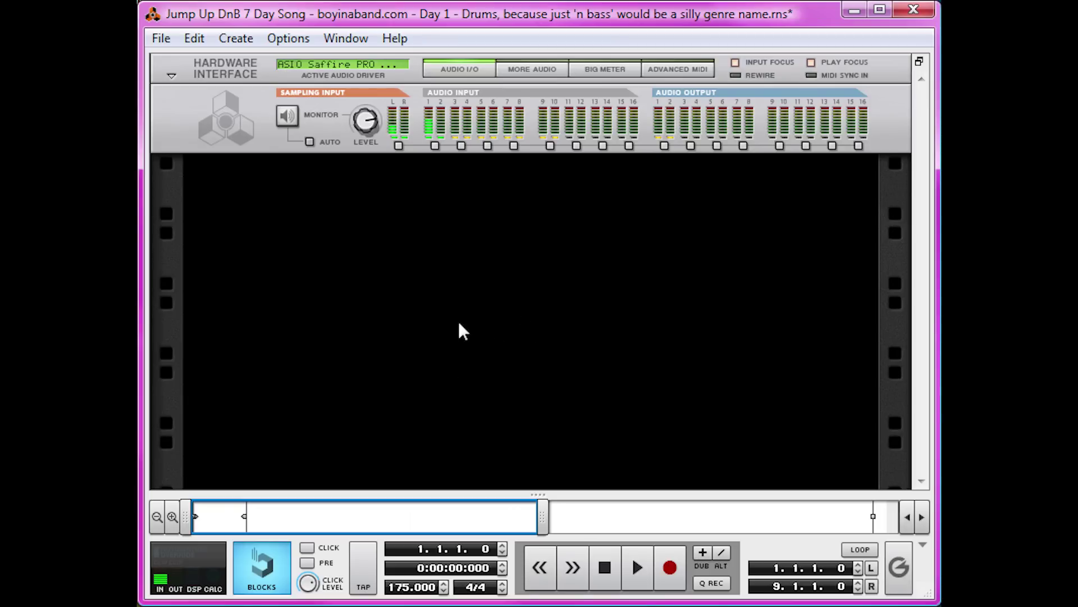
- Add an MClass Mastering Suite Combi to the empty rack and collapse it
right_click(420, 220)
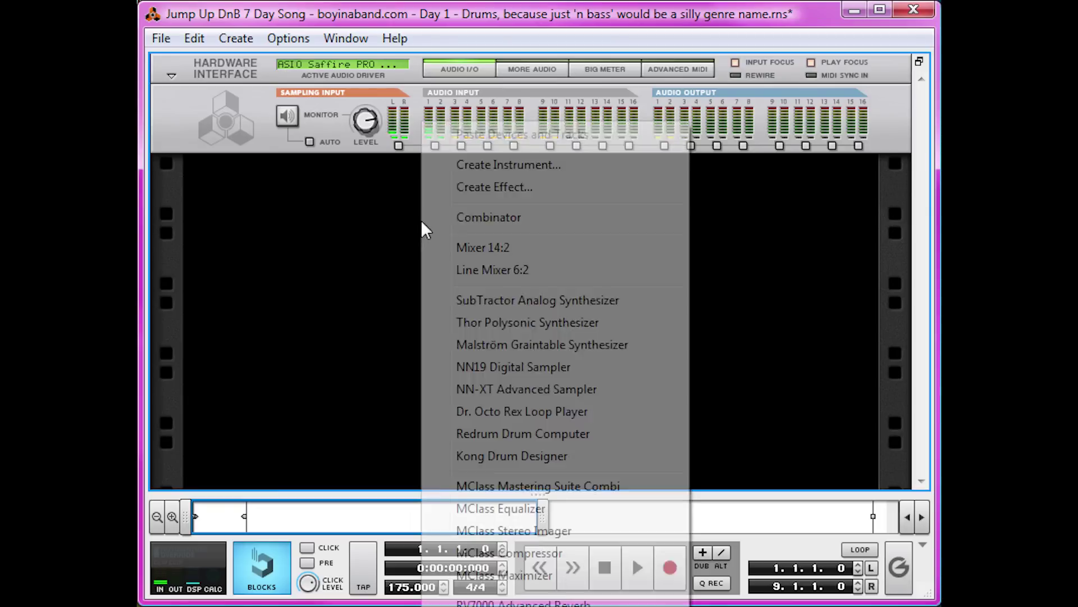
click(558, 486)
click(171, 74)
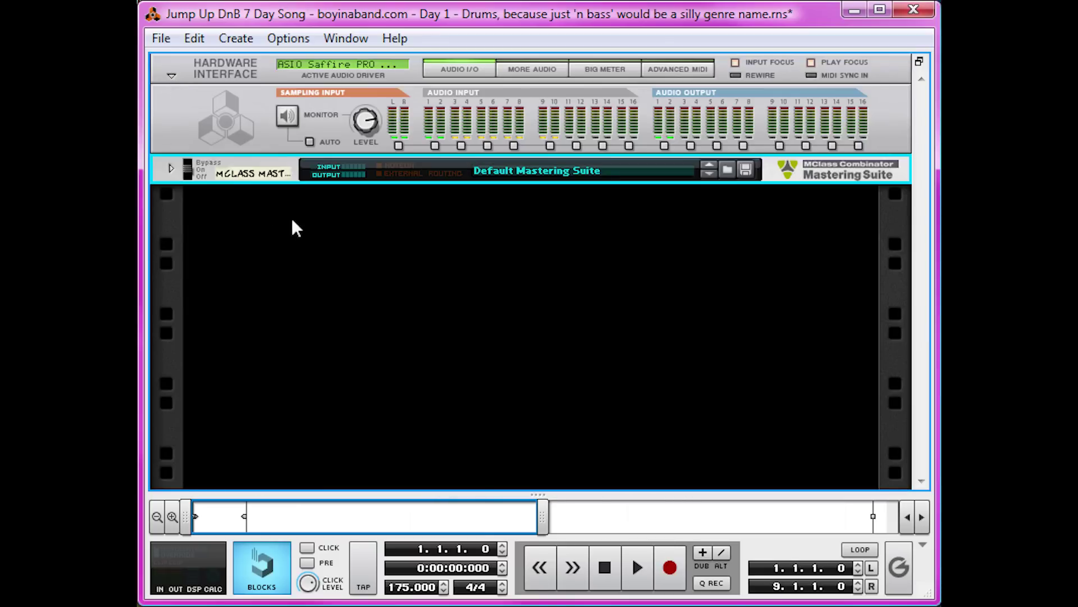
- Add a Mixer 14:2 below the mastering suite and a Combinator below that mixer
right_click(292, 218)
click(401, 248)
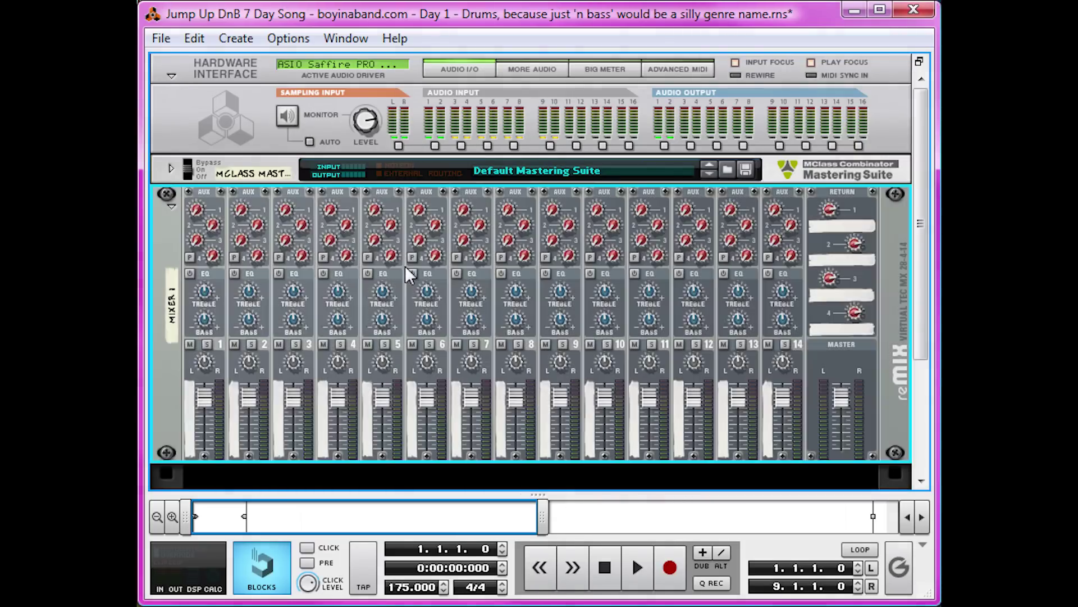
scroll(416, 272, down, 3)
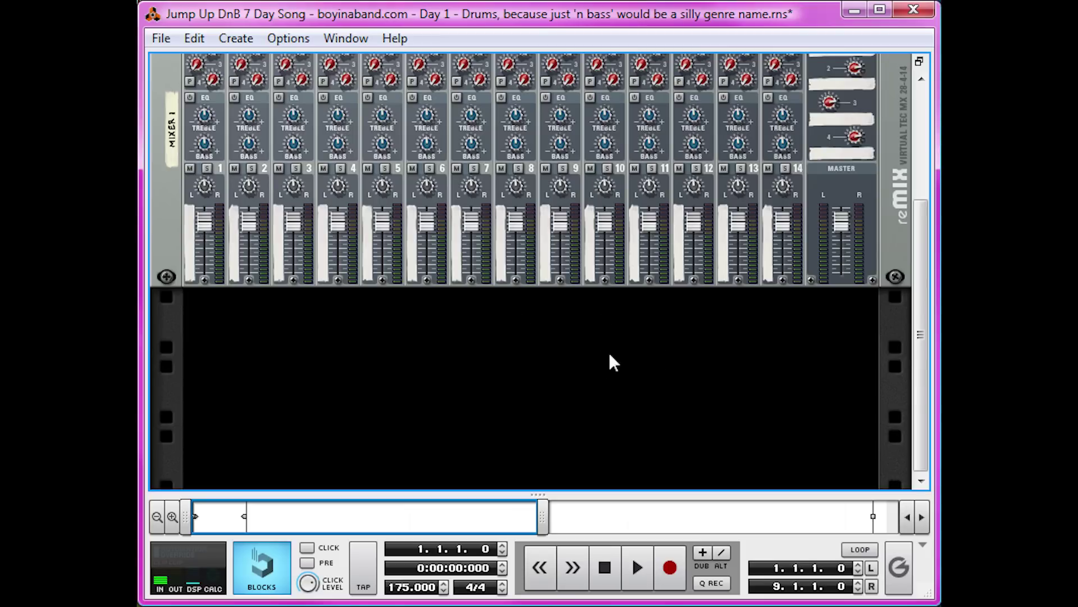
right_click(503, 349)
click(553, 216)
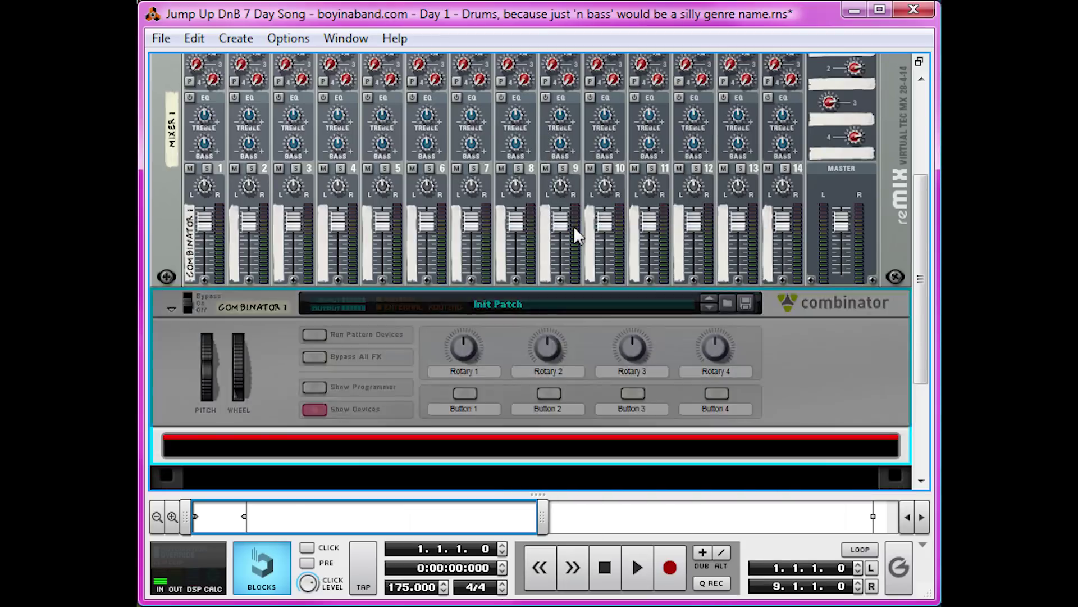
- Rename the new Combinator as Beat
double_click(268, 310)
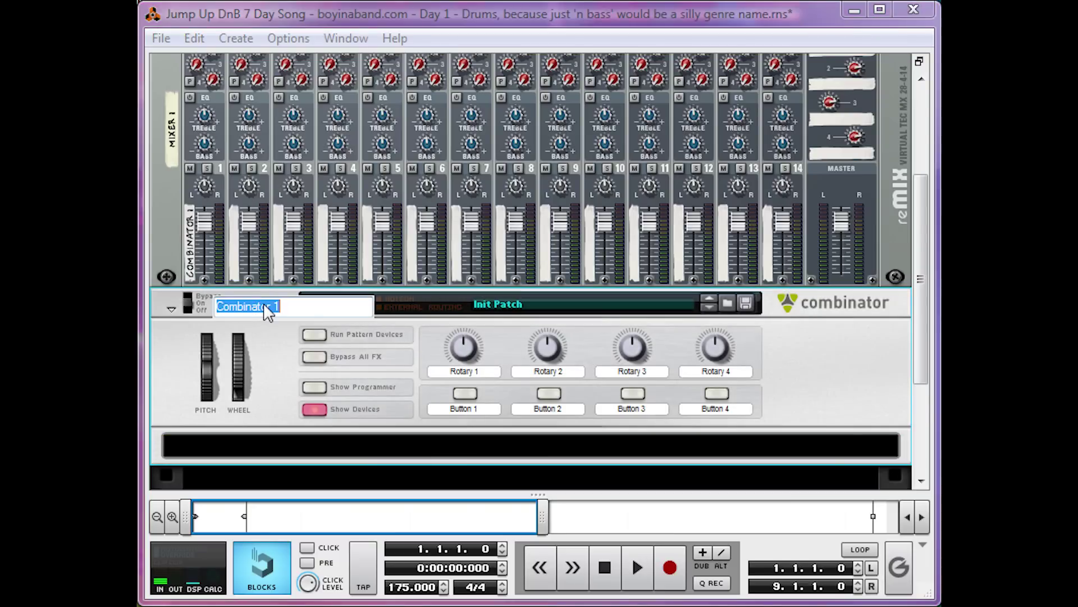
text(Beat)
key(Return)
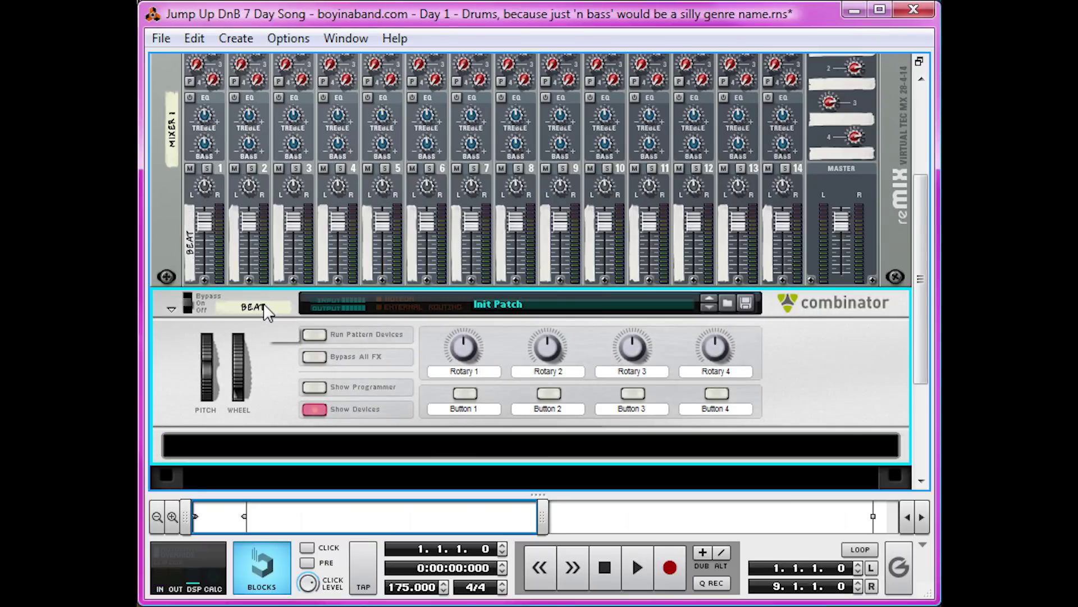
- Create a Redrum Drum Computer inside the Beat Combinator and initialize its patch
scroll(268, 312, down, 2)
right_click(370, 387)
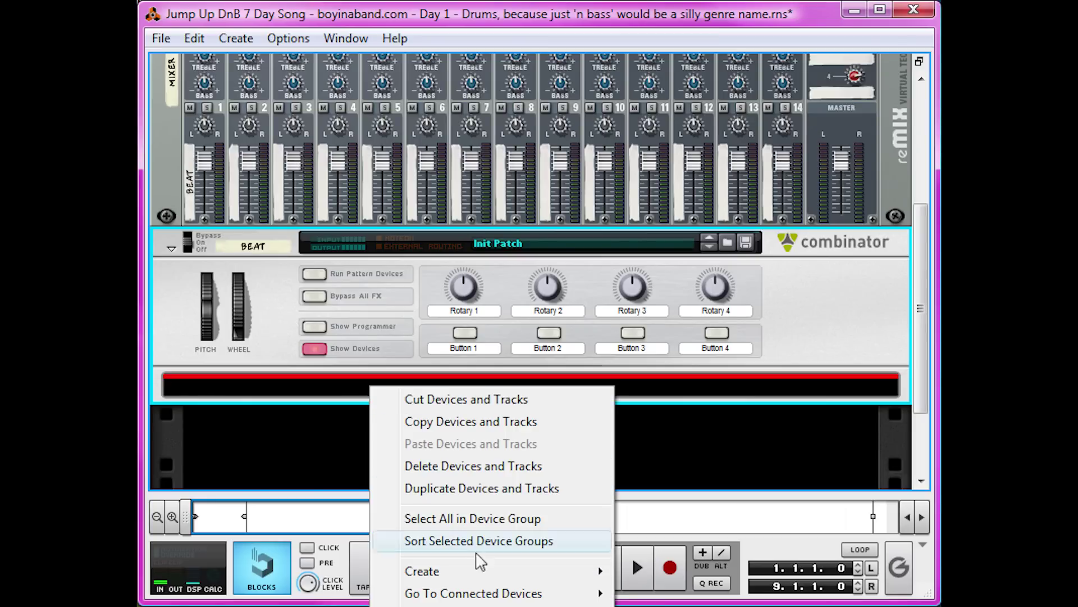
mouse_move(562, 571)
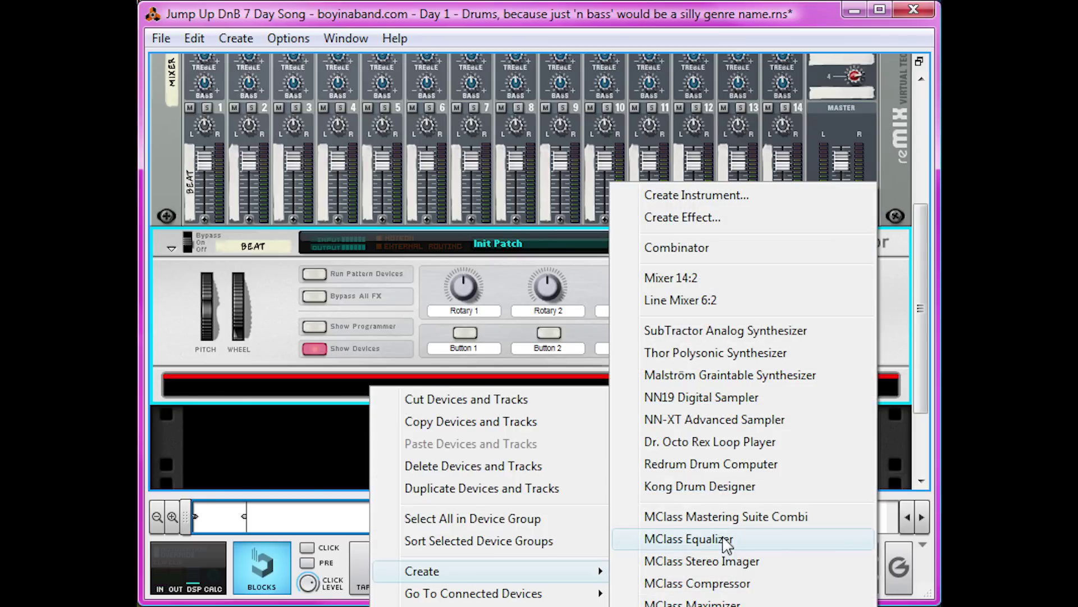
click(731, 464)
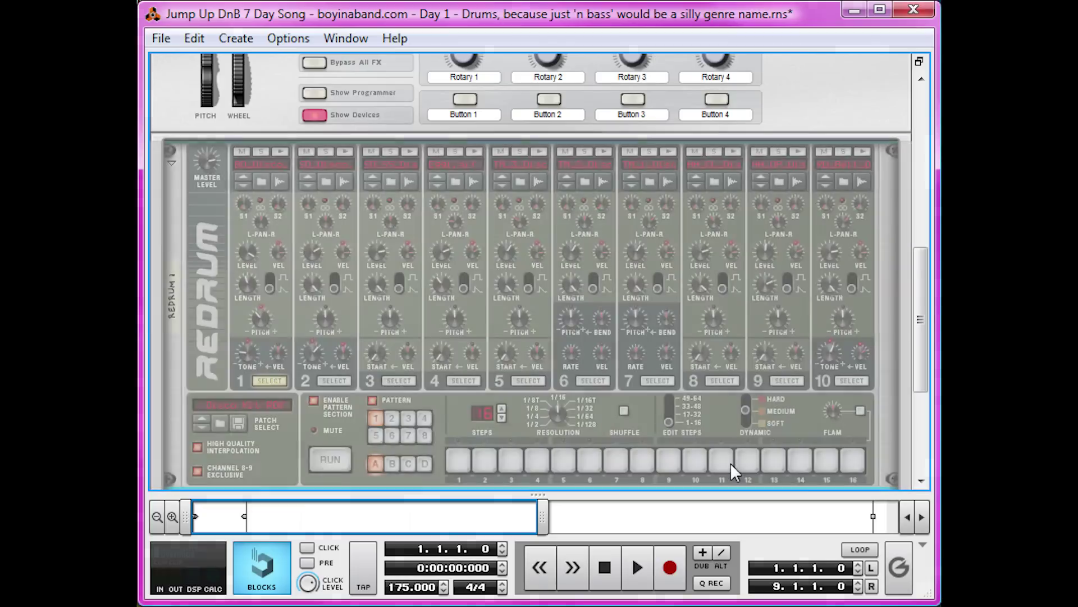
right_click(206, 303)
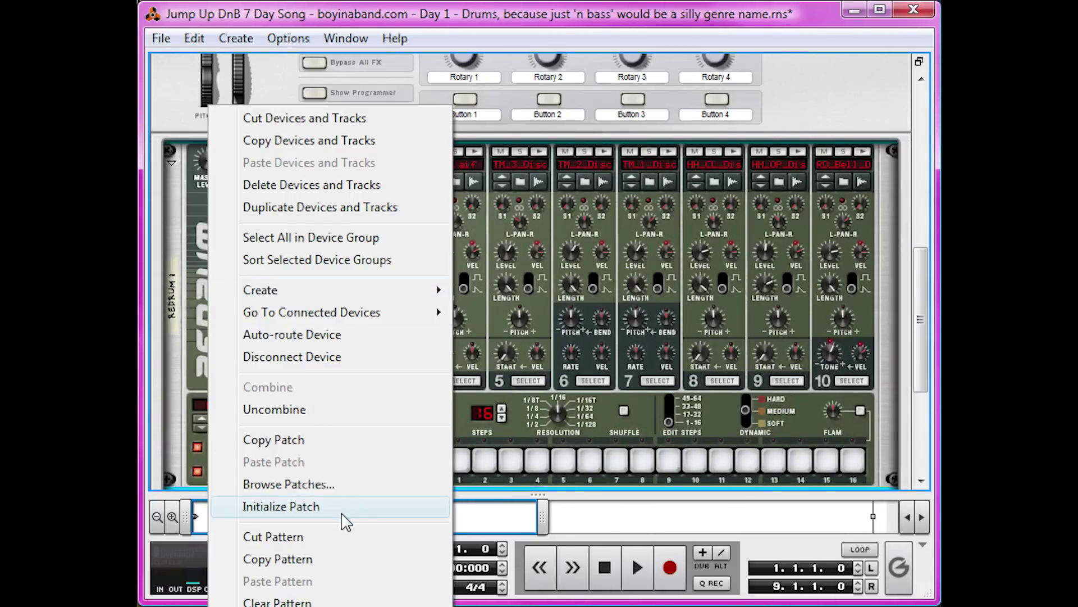
click(344, 507)
- Create six MClass Equalizers below the Redrum inside the Beat Combinator
scroll(359, 378, down, 2)
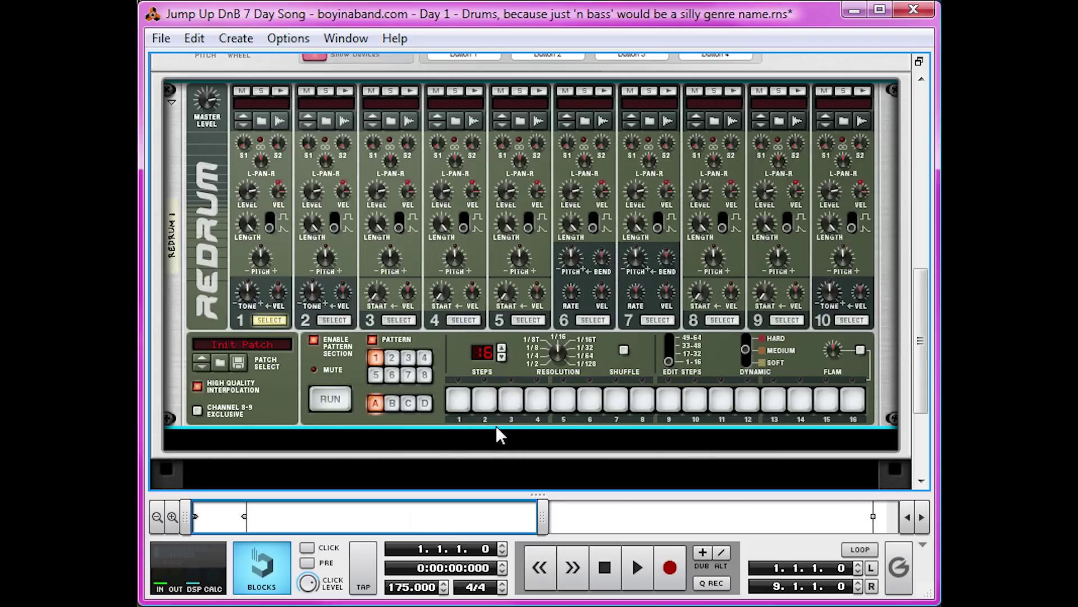
click(901, 538)
click(901, 538)
right_click(579, 460)
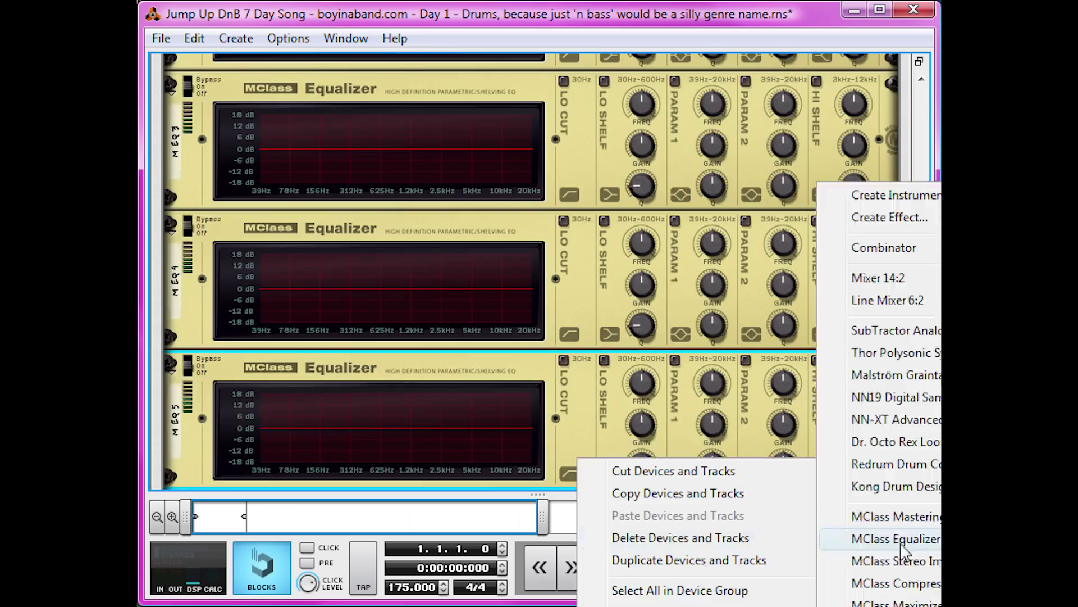
click(902, 544)
- Insert an MClass Compressor directly below each of the six equalizers in the Combinator
scroll(622, 457, up, 6)
right_click(580, 191)
click(899, 583)
right_click(584, 402)
click(898, 583)
click(898, 583)
right_click(592, 426)
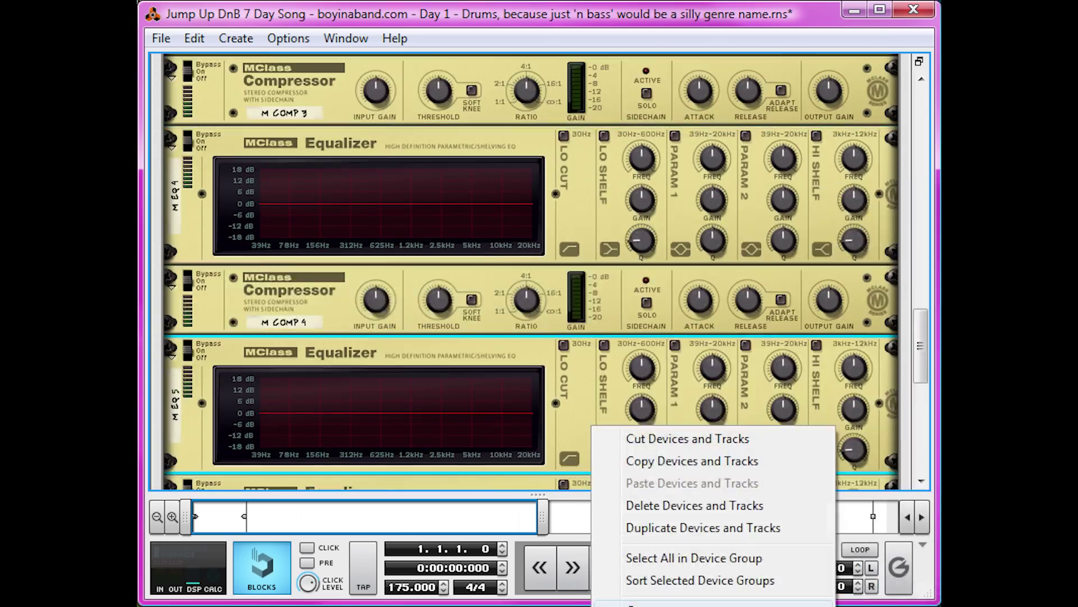
click(898, 583)
scroll(726, 441, down, 5)
right_click(592, 281)
click(898, 583)
right_click(600, 168)
click(899, 584)
- Add a Mixer 14:2 at the end of the Combinator and disconnect its master output from the last compressor's input
right_click(587, 347)
mouse_move(646, 498)
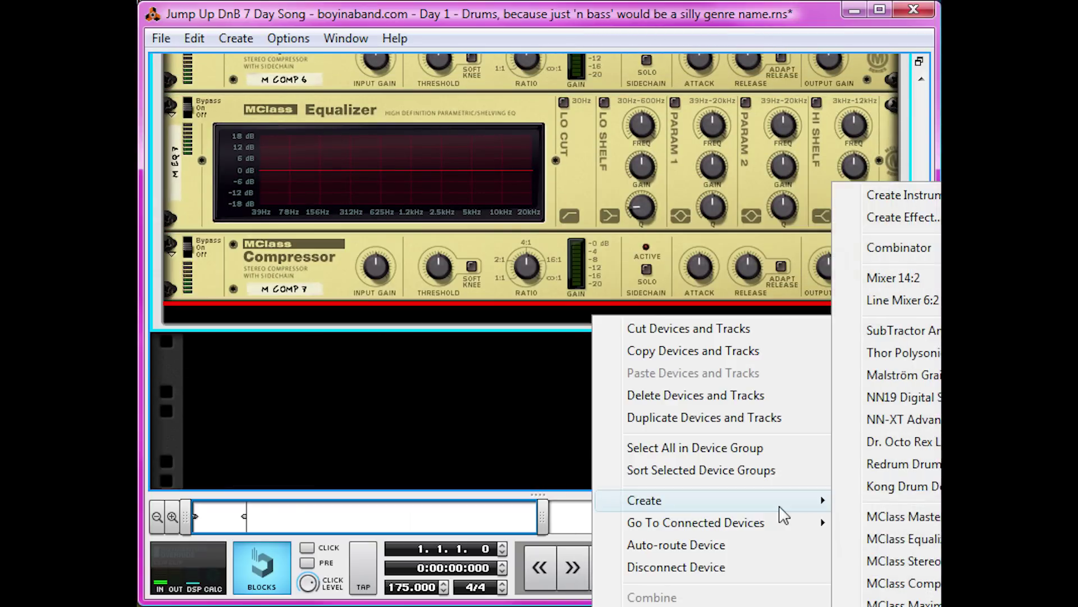
click(876, 278)
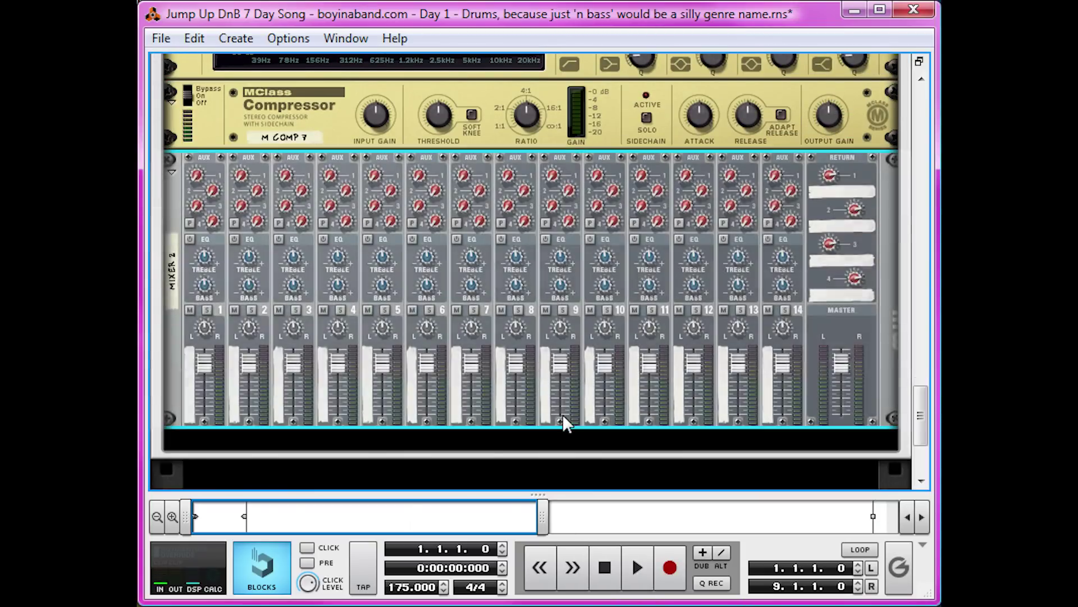
key(Tab)
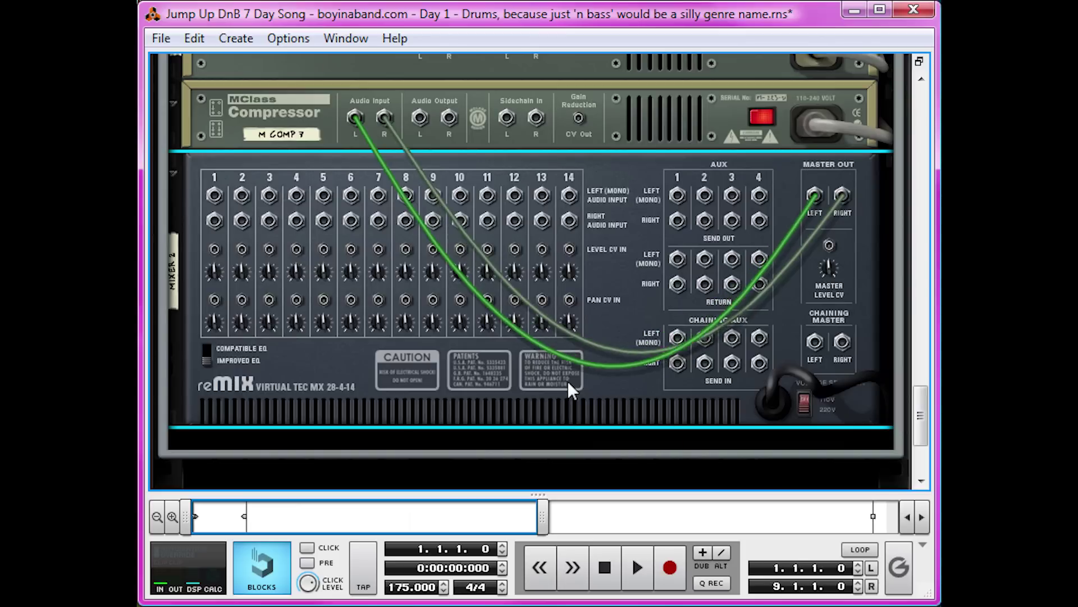
scroll(568, 224, up, 2)
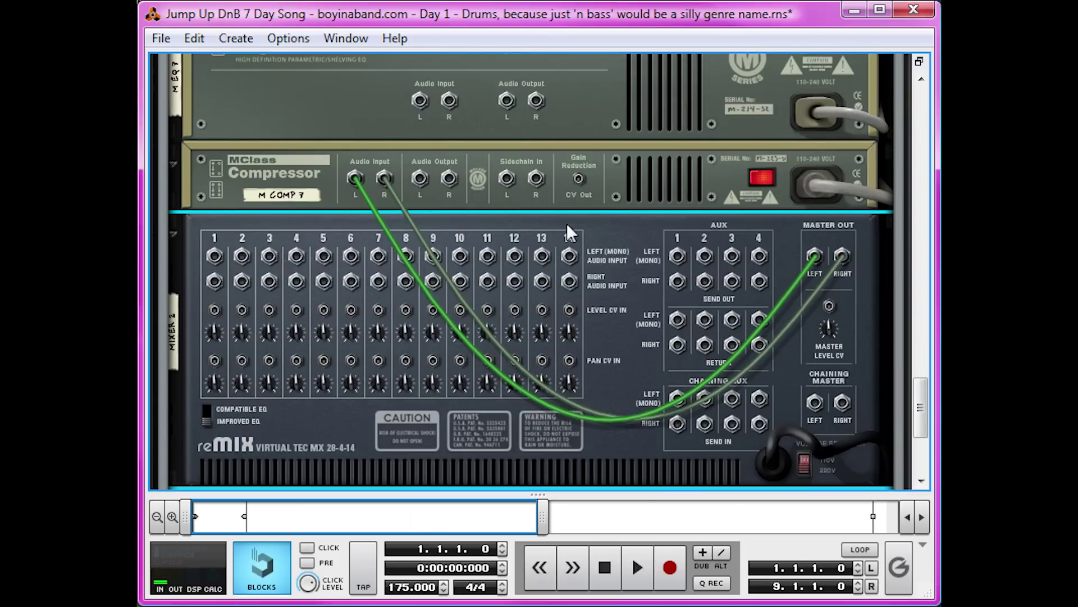
drag(351, 177, 316, 149)
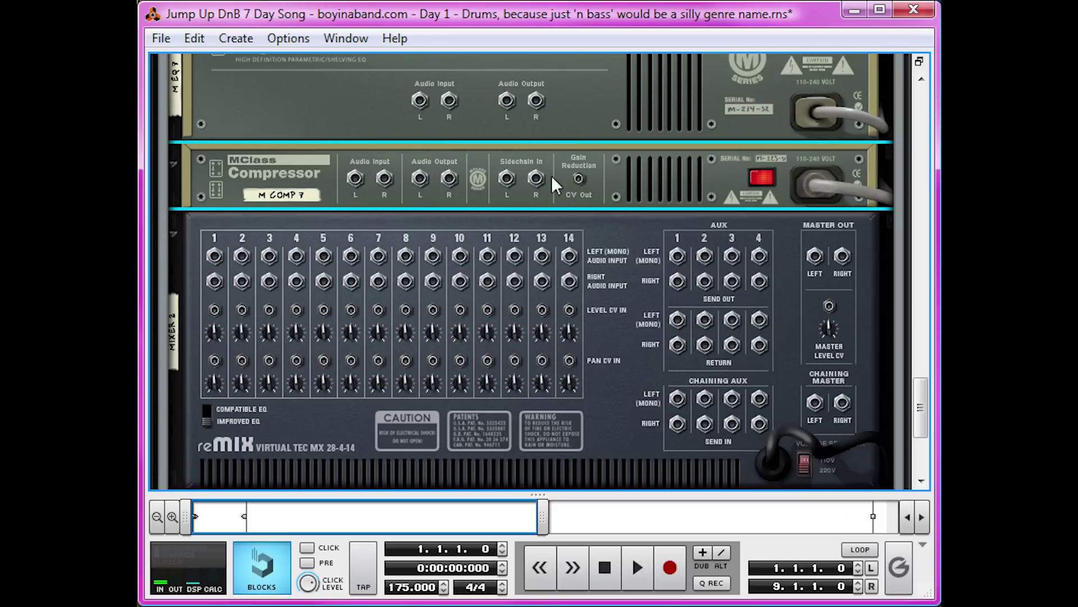
scroll(612, 332, up, 15)
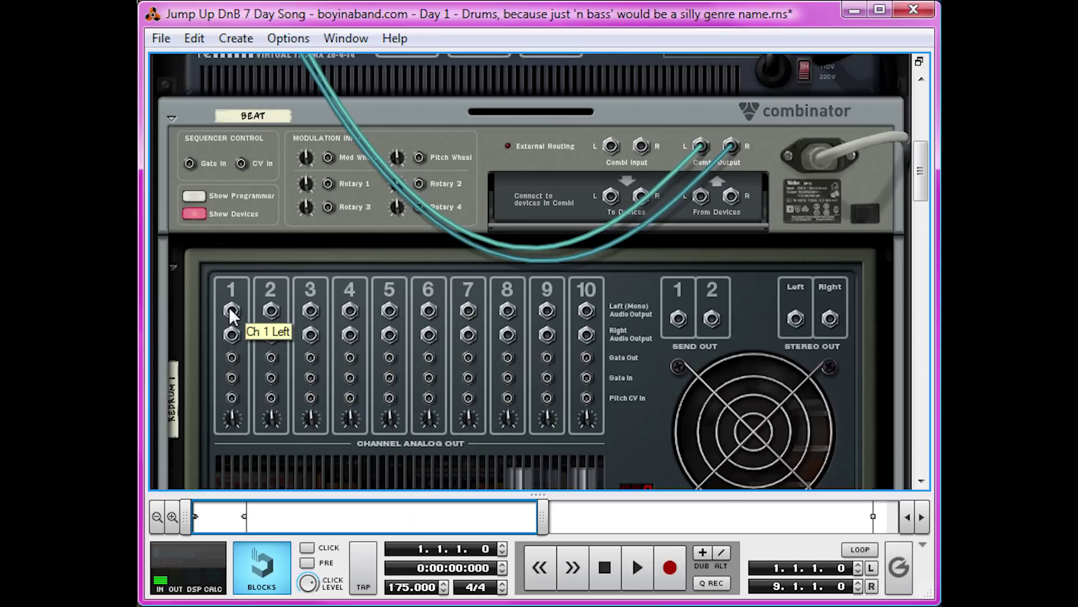
drag(229, 309, 420, 388)
scroll(281, 361, down, 5)
scroll(525, 383, down, 3)
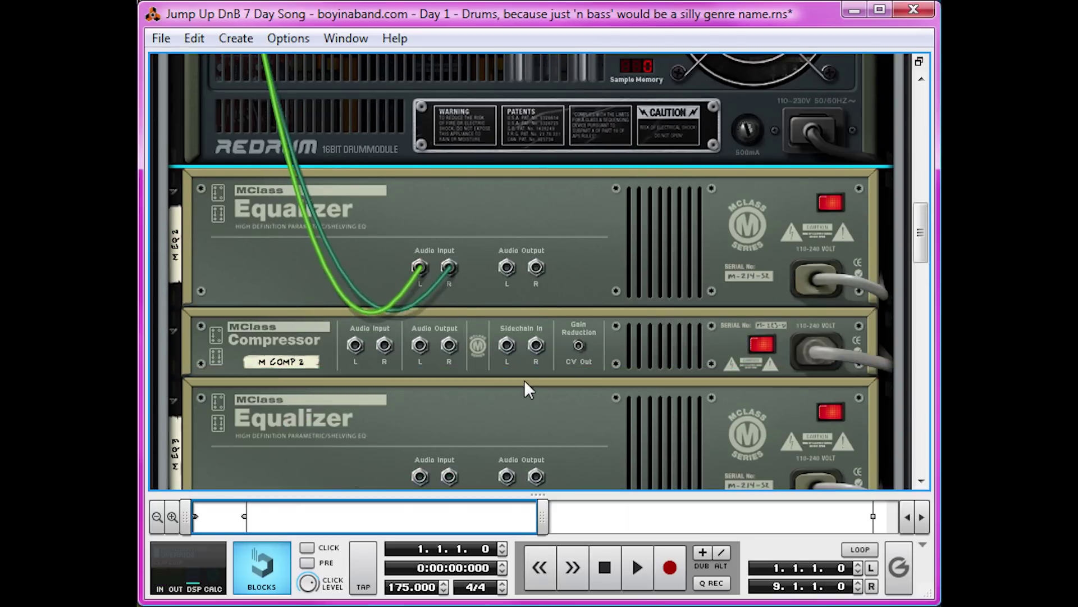
- Patch the first equalizer's output into its compressor and the compressor's output into channel 1 of the Combinator's mixer
drag(507, 266, 349, 348)
click(419, 346)
mouse_move(419, 346)
mouse_down()
mouse_move(449, 403)
mouse_move(193, 216)
mouse_move(214, 192)
mouse_move(417, 373)
mouse_move(423, 408)
mouse_move(529, 262)
mouse_move(421, 363)
mouse_up()
scroll(449, 402, down, 10)
- Route the following Redrum channels through their own equalizer and compressor into successive channels of the Combinator's mixer
scroll(417, 373, up, 10)
scroll(422, 362, up, 3)
scroll(432, 407, down, 15)
right_click(507, 288)
click(469, 392)
drag(507, 288, 355, 366)
drag(419, 366, 299, 321)
scroll(301, 324, up, 20)
drag(397, 113, 420, 316)
drag(507, 315, 326, 385)
- Connect Redrum channels 7 to 10 directly to channels 7 to 10 of the Combinator's mixer and check the channel labels
scroll(457, 342, up, 15)
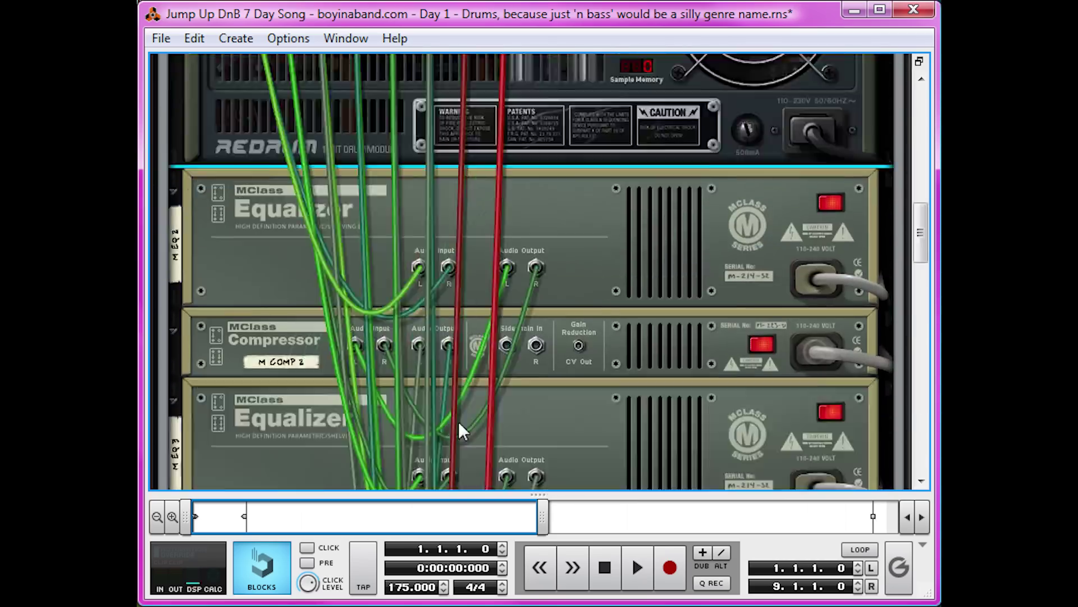
scroll(457, 428, down, 15)
scroll(642, 414, up, 20)
scroll(470, 251, down, 20)
drag(643, 414, 473, 253)
key(Tab)
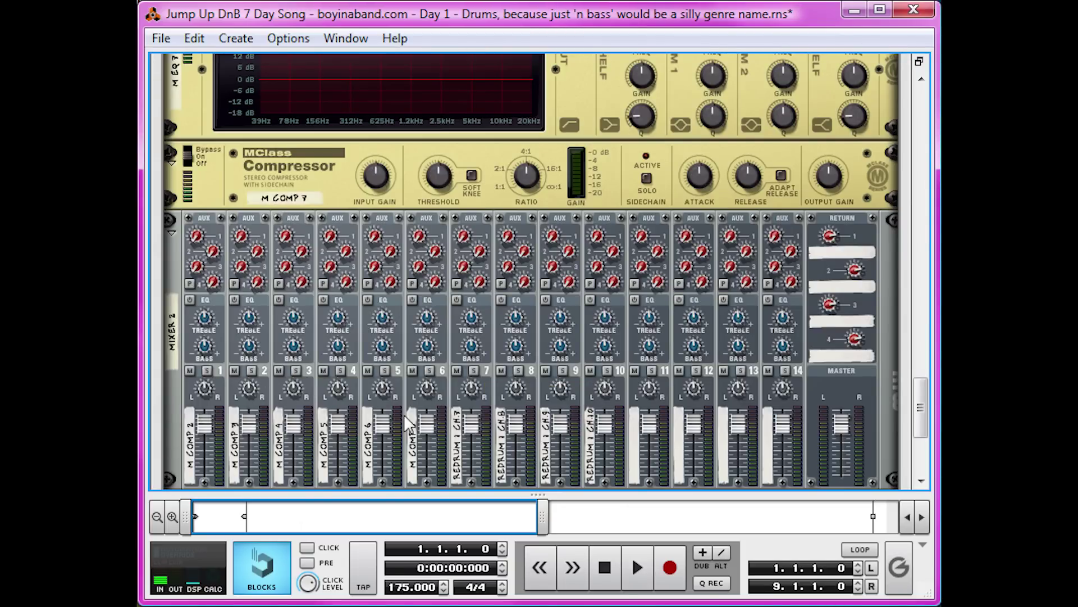
key(Tab)
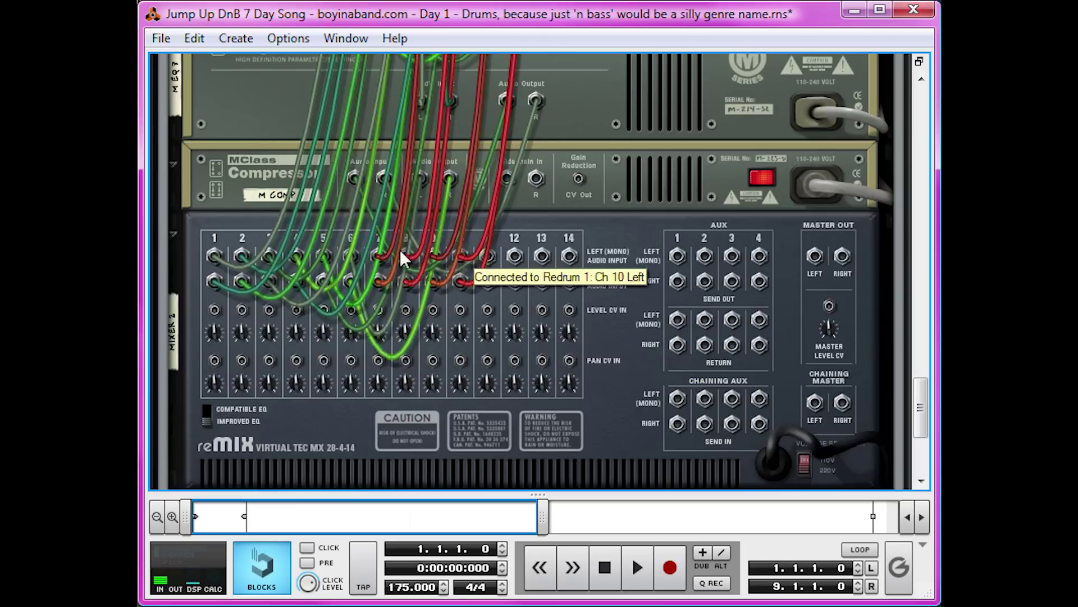
key(Tab)
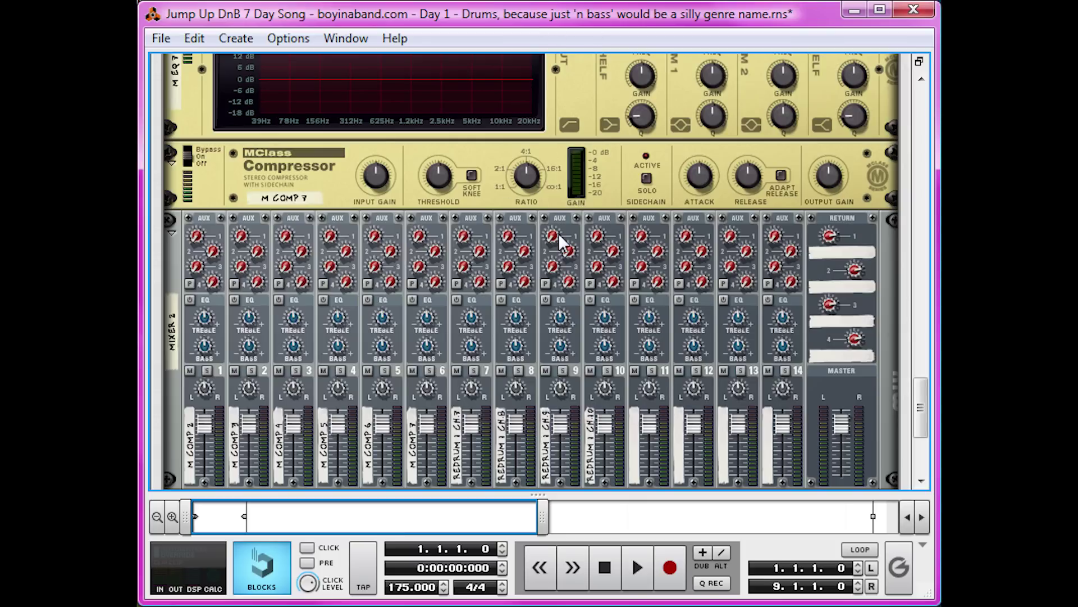
- Save the Beat Combinator's patch as Blank Redrum Combinator in the Reason Patches folder
scroll(612, 331, up, 15)
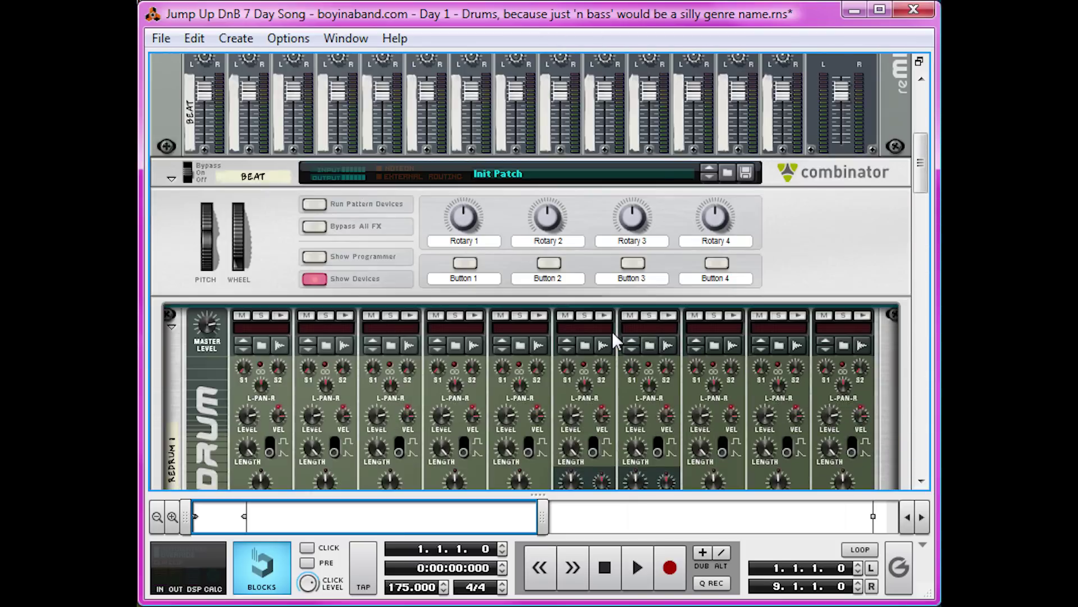
click(751, 172)
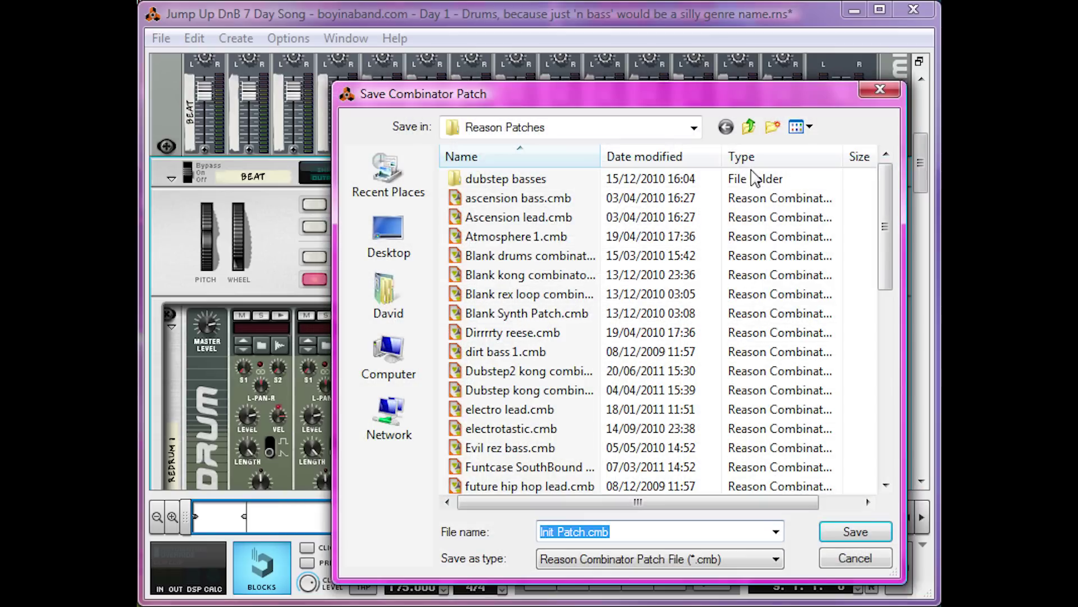
text(Blank)
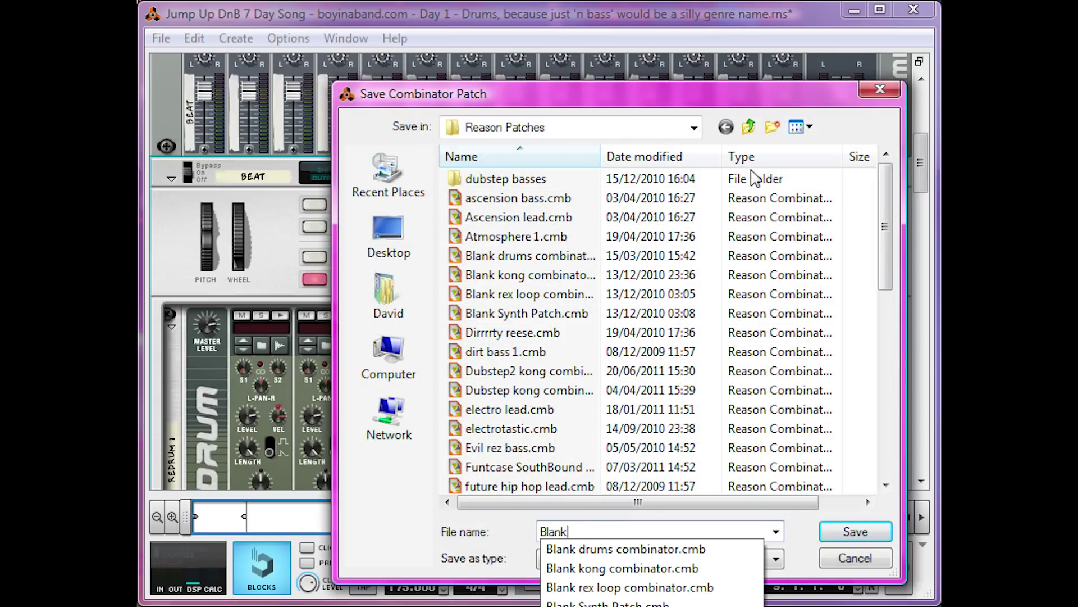
text( Redrum Combinator)
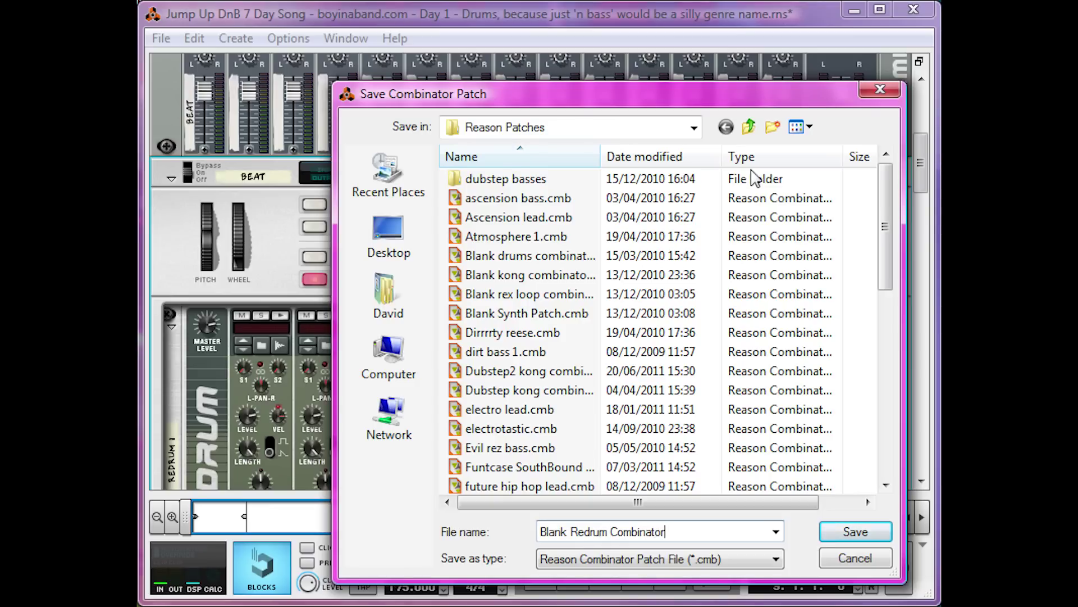
key(Return)
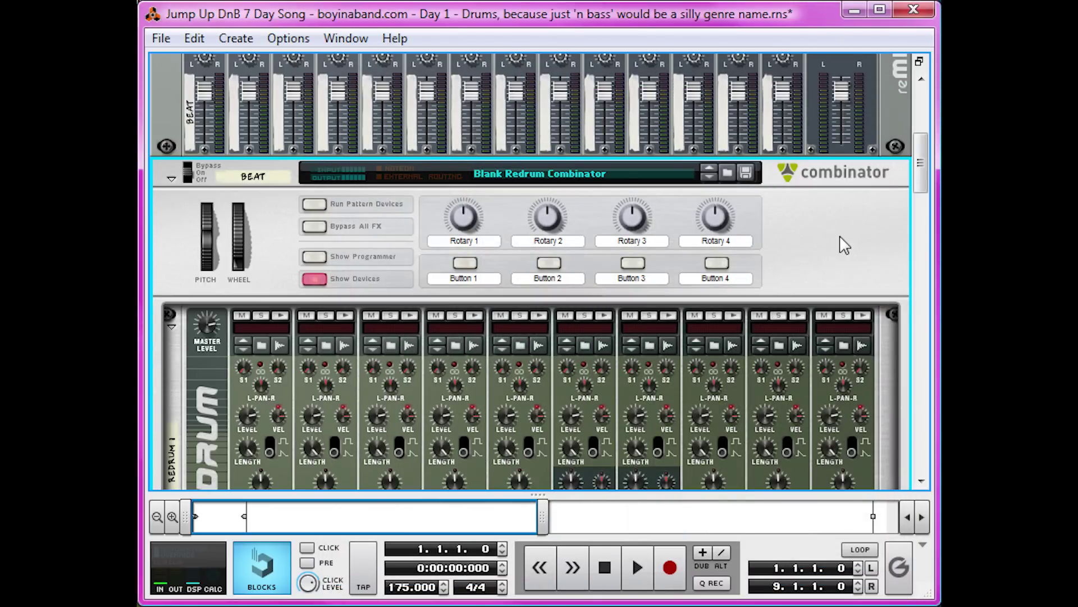
- Connect the inner mixer's master output to the Beat Combinator's From Devices input
scroll(254, 261, down, 15)
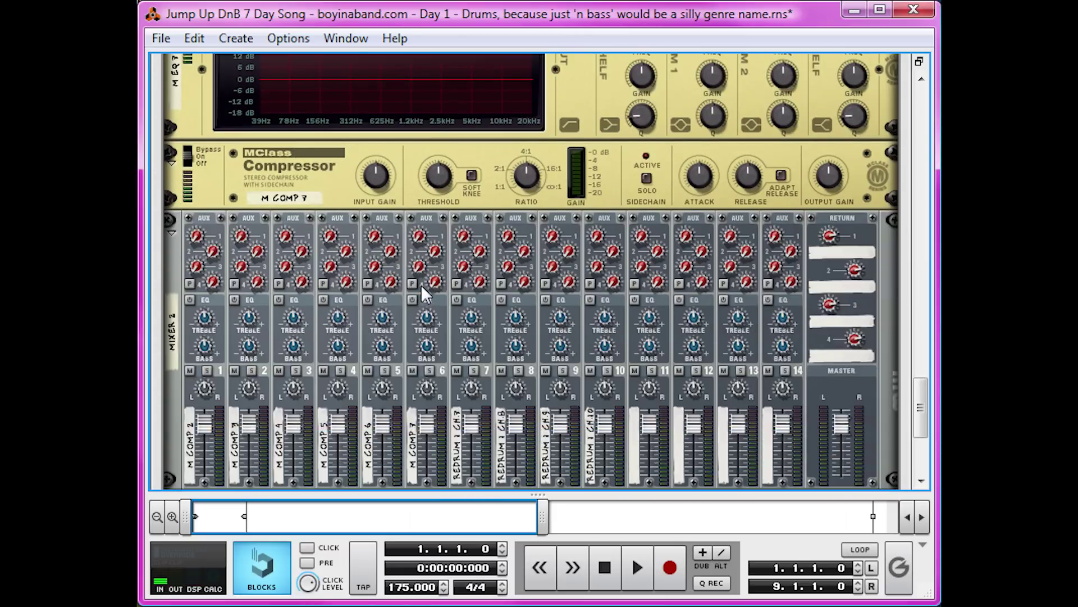
key(Tab)
drag(808, 251, 702, 205)
scroll(749, 190, up, 15)
scroll(769, 246, up, 3)
key(Tab)
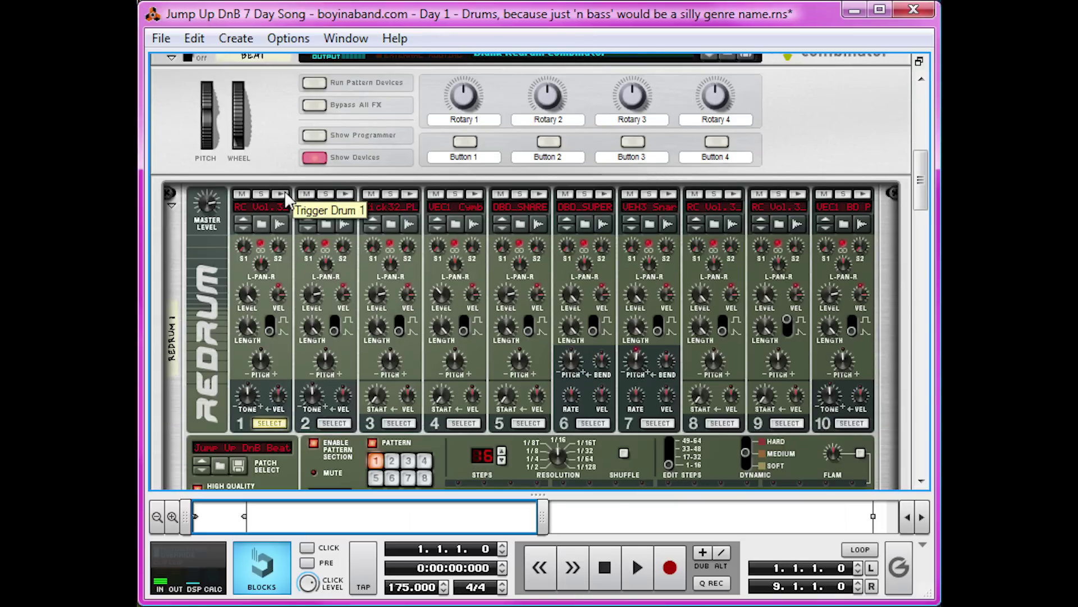
- Audition the drum samples loaded in Redrum channels 1 to 4, triggering each one individually
click(406, 194)
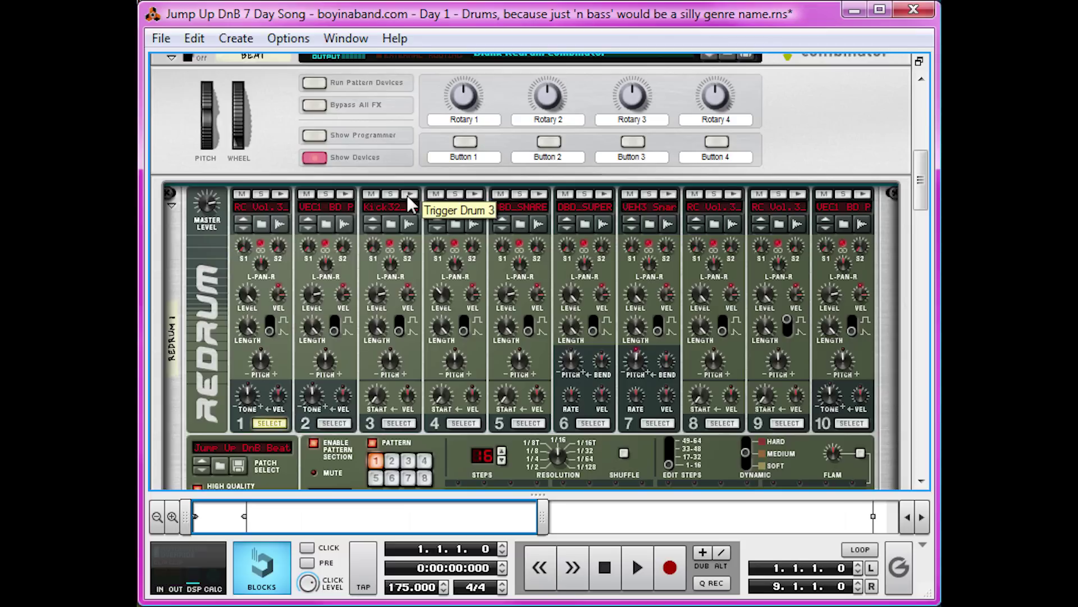
click(284, 194)
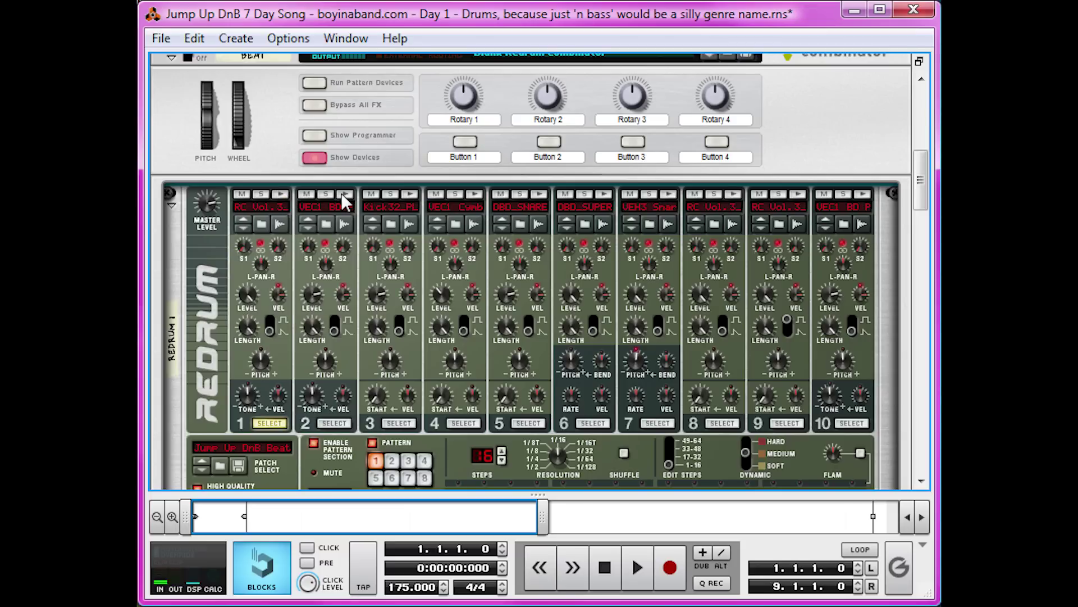
click(341, 193)
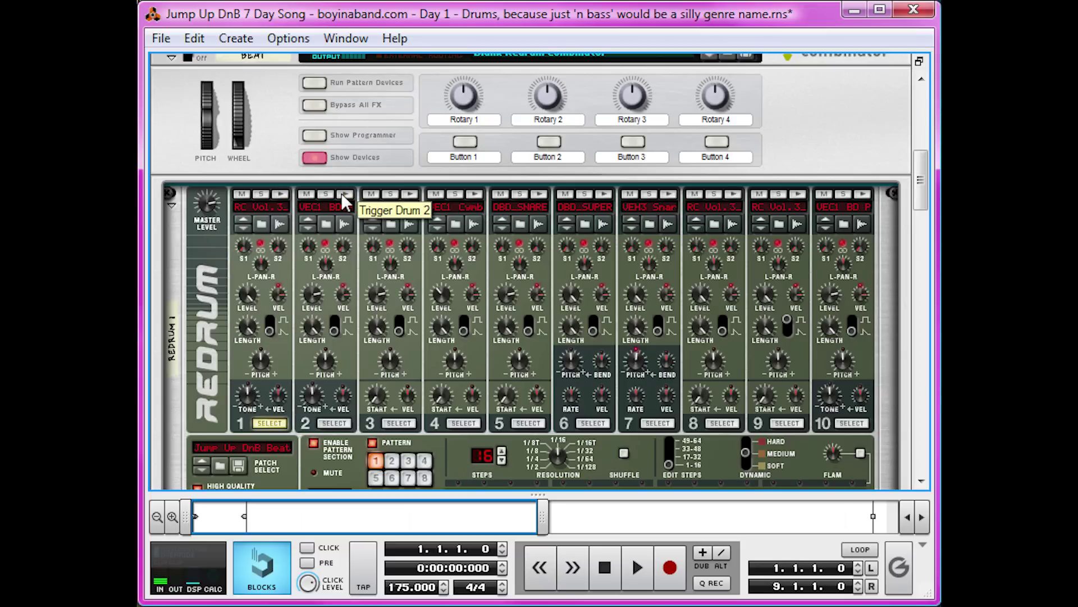
click(406, 197)
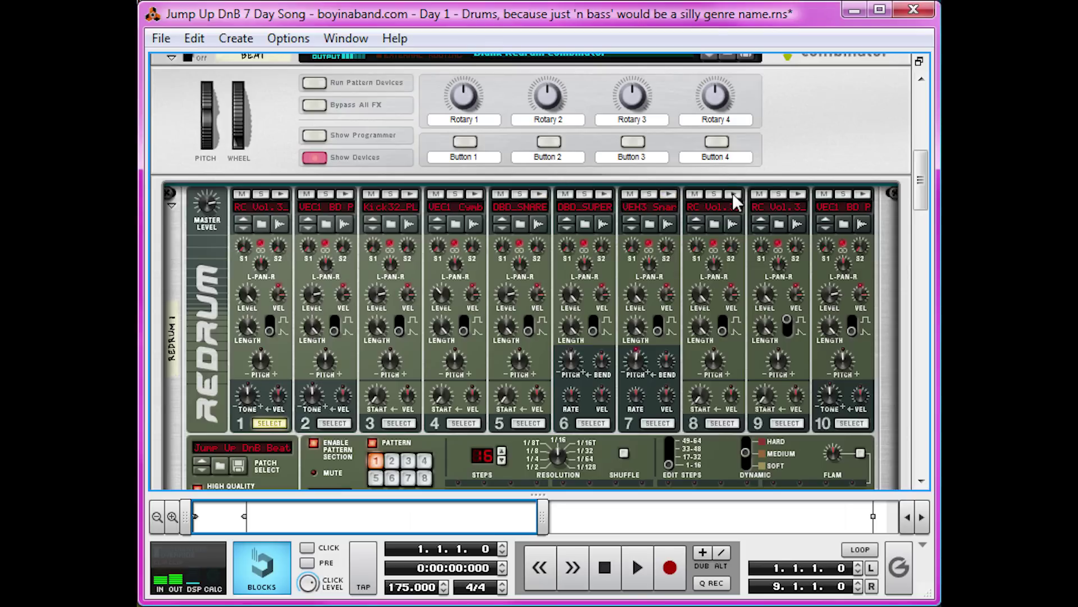
click(475, 194)
- Select the eight-bar clip on the Beat track and mute channel 10 on the mixer inside the Combinator
key(F7)
click(466, 257)
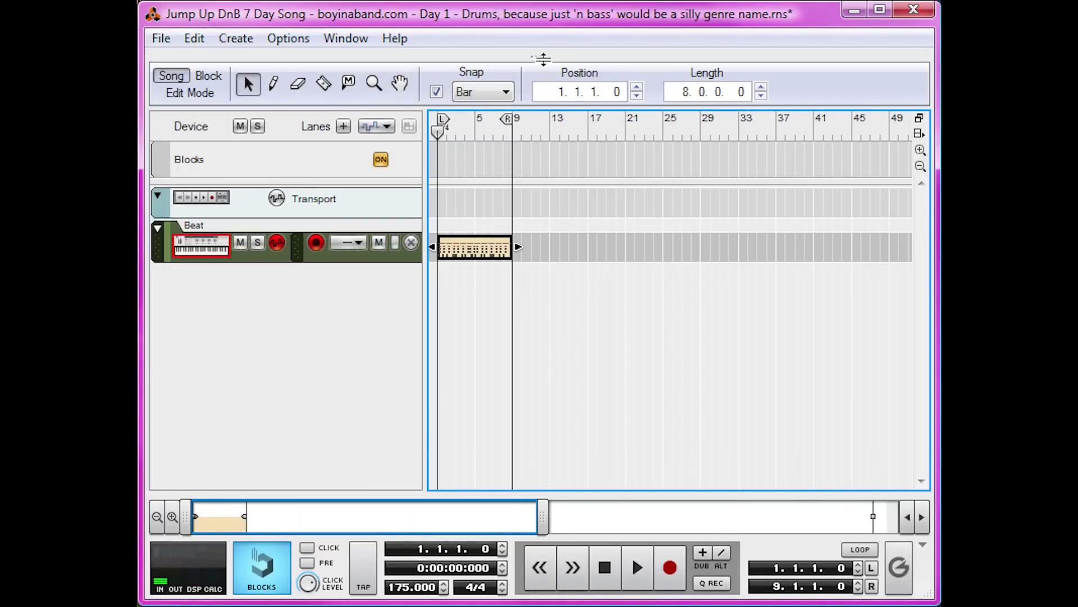
click(538, 56)
scroll(720, 250, down, 10)
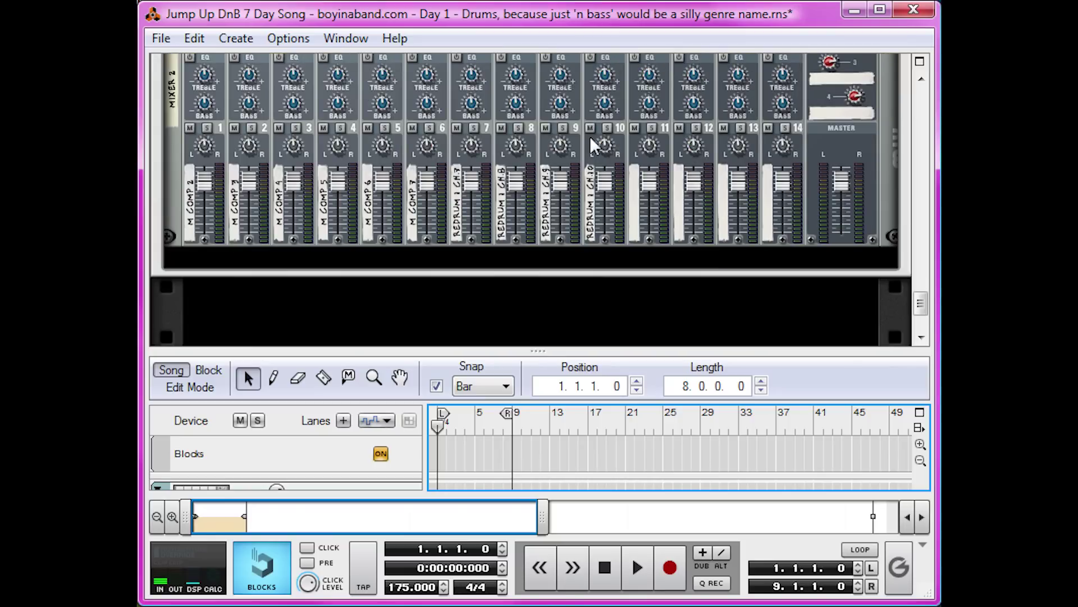
click(589, 128)
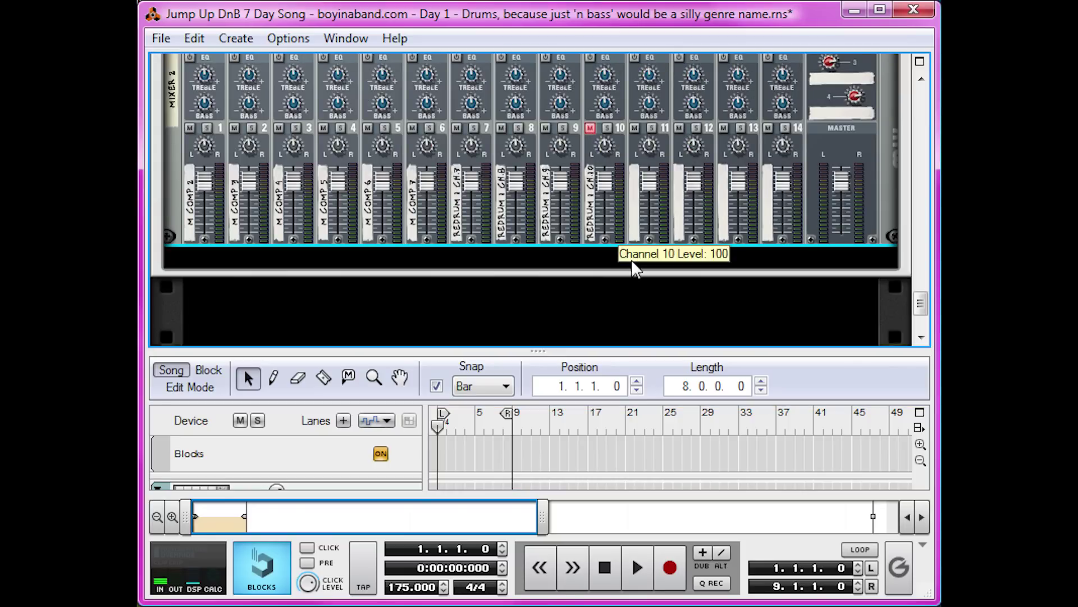
- Show the sequencer at full height and play the Beat track's clip from bar 1, stopping at about bar 5
click(575, 349)
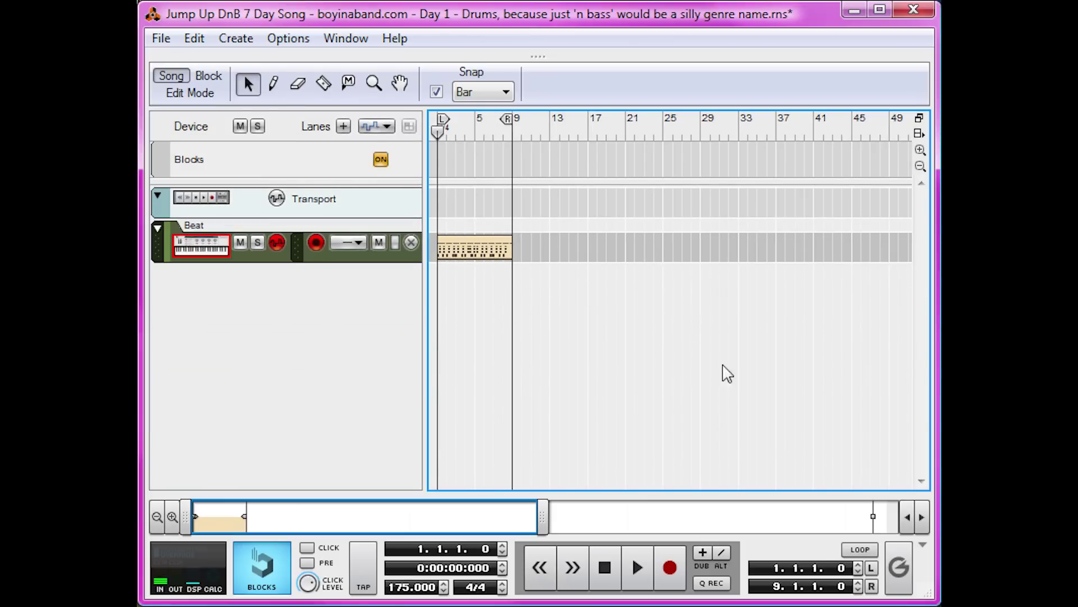
key(space)
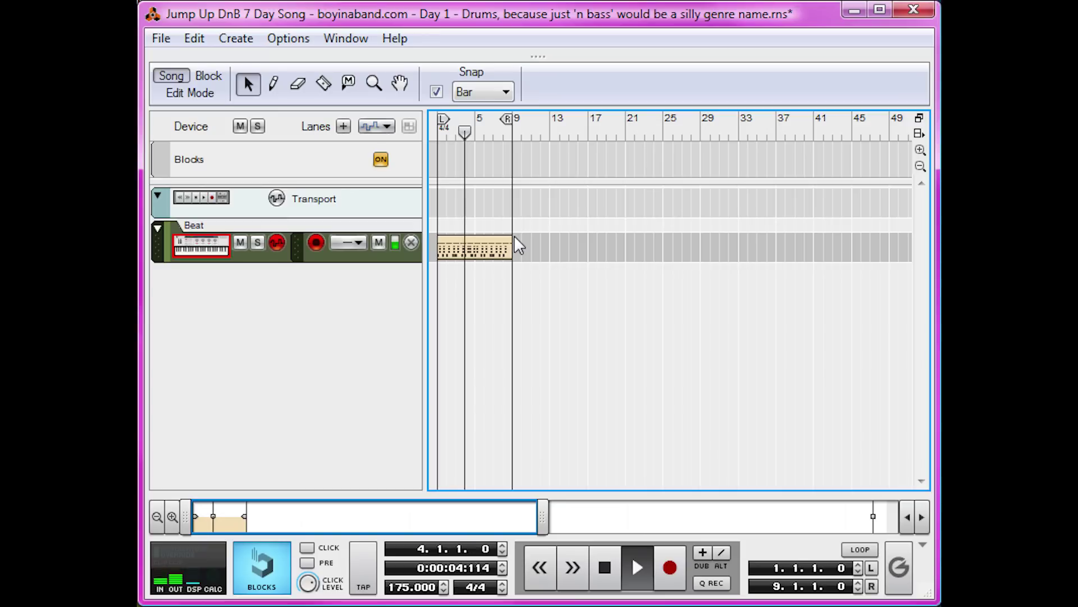
key(space)
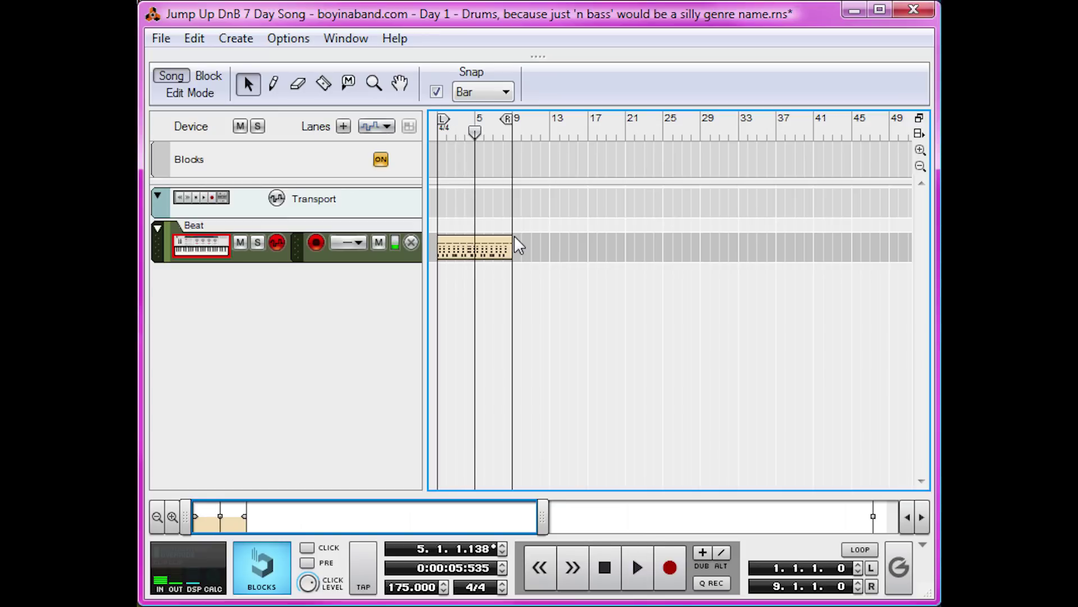